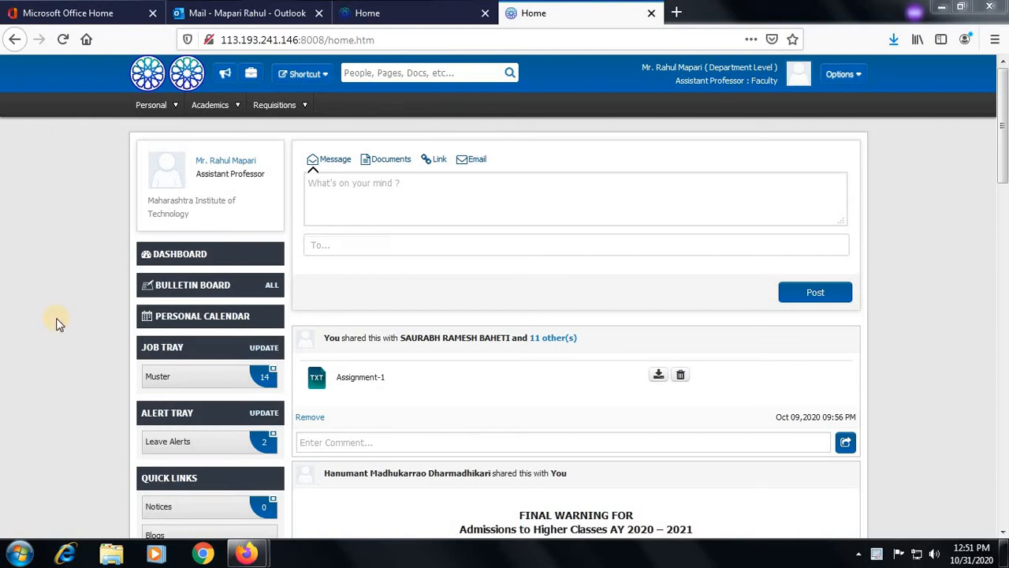
- Open the session plan in the C&NS (PR) SEM-VII 2017-2021 Section-B4 course file
click(325, 75)
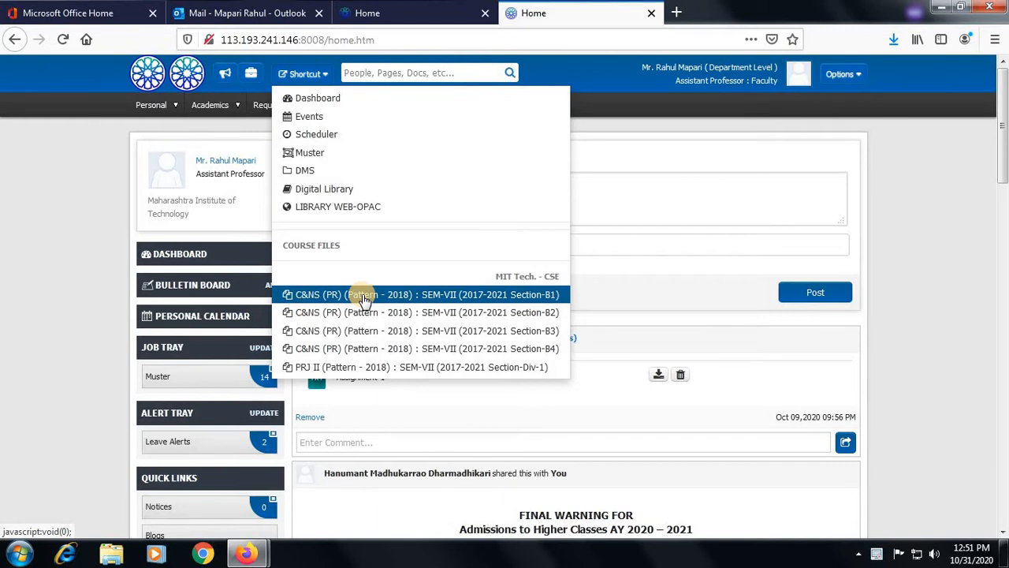
click(383, 349)
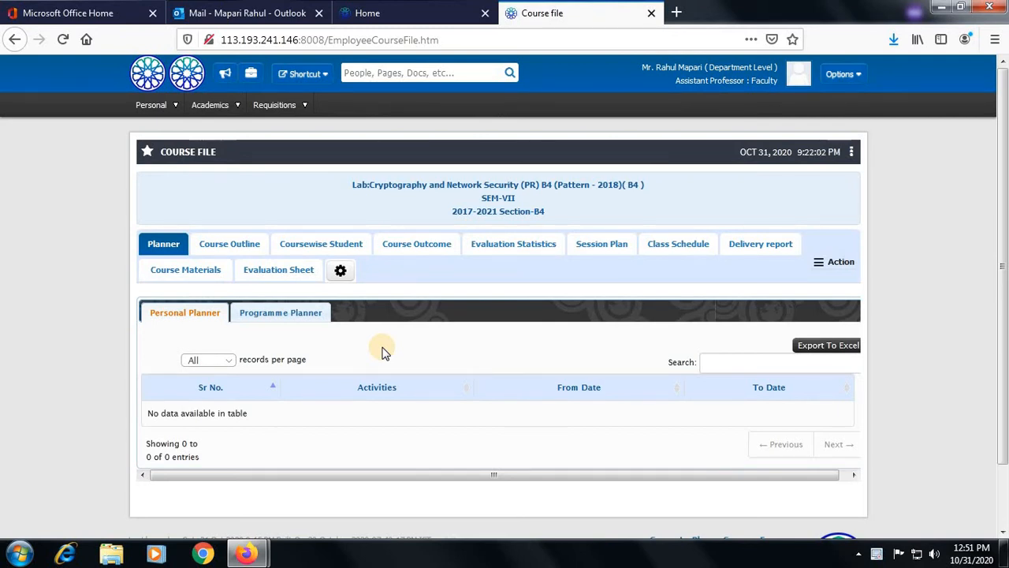
click(607, 247)
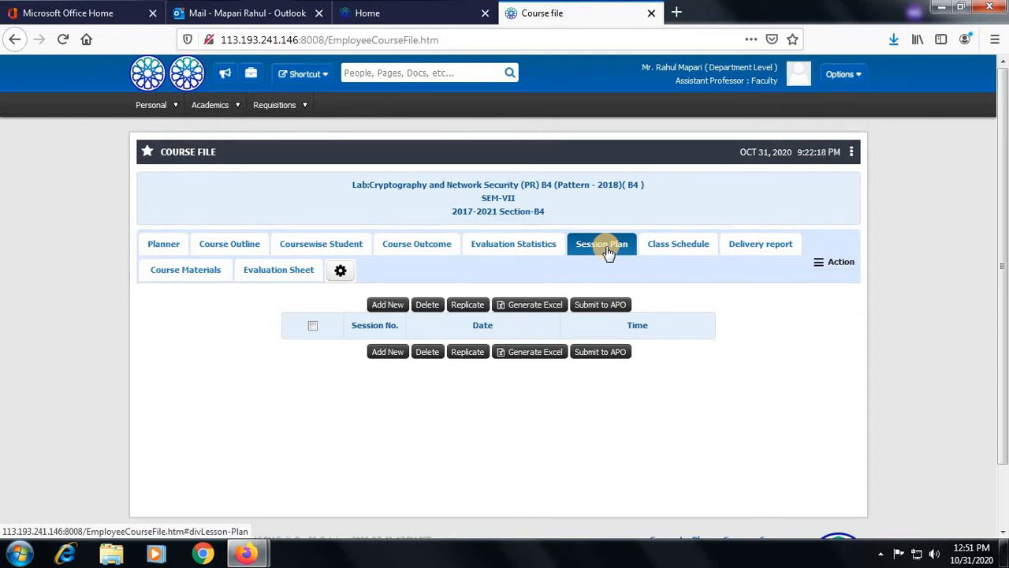
- Add session 1 to the session plan with the whole Crypto topic and the comment "cryptography"
click(391, 306)
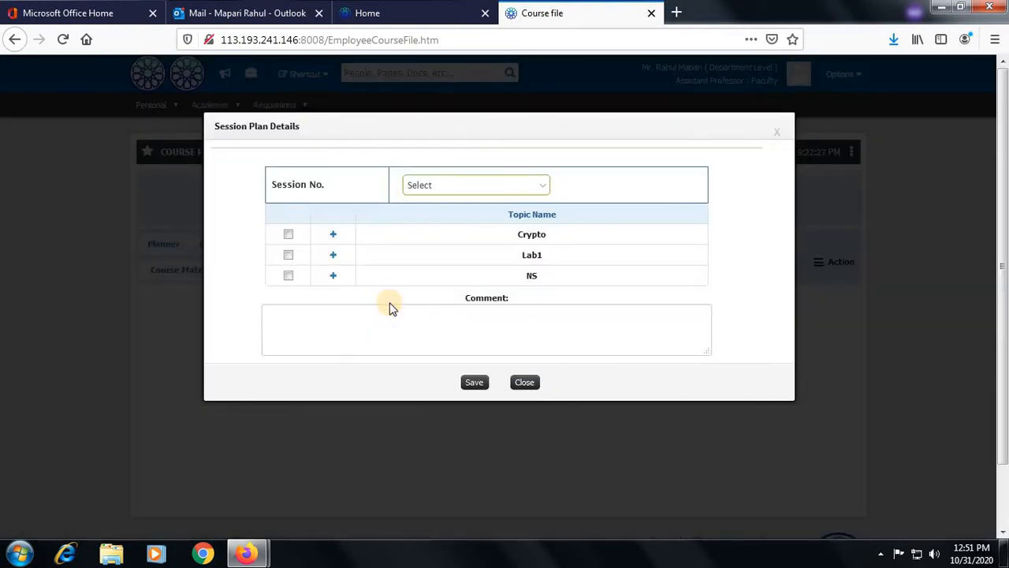
click(535, 191)
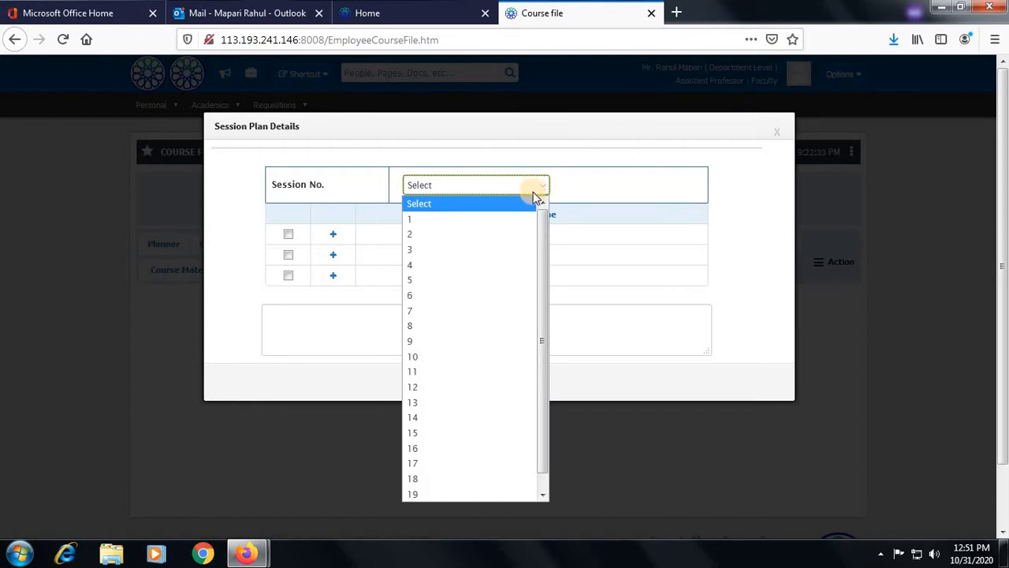
click(465, 219)
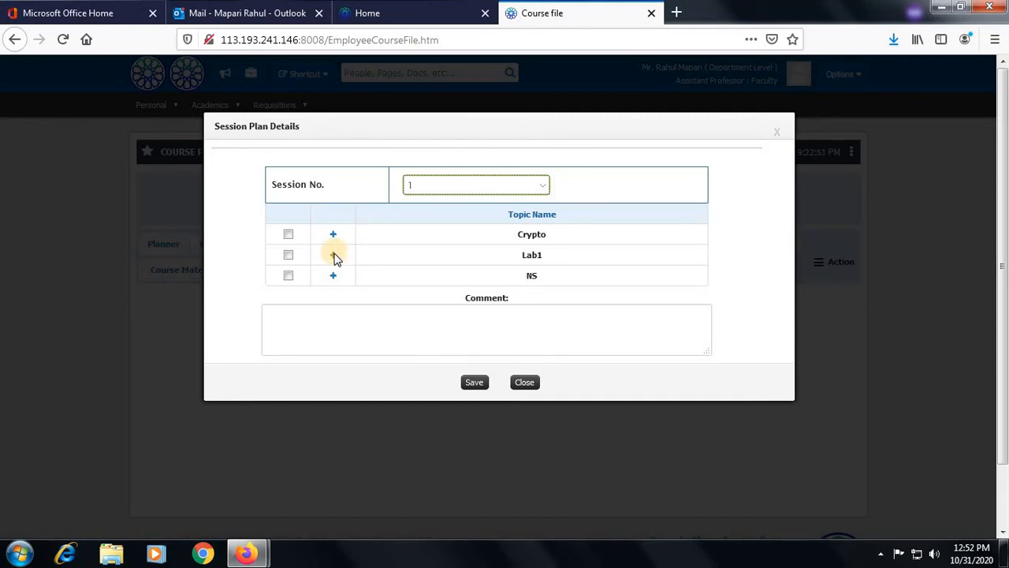
click(288, 235)
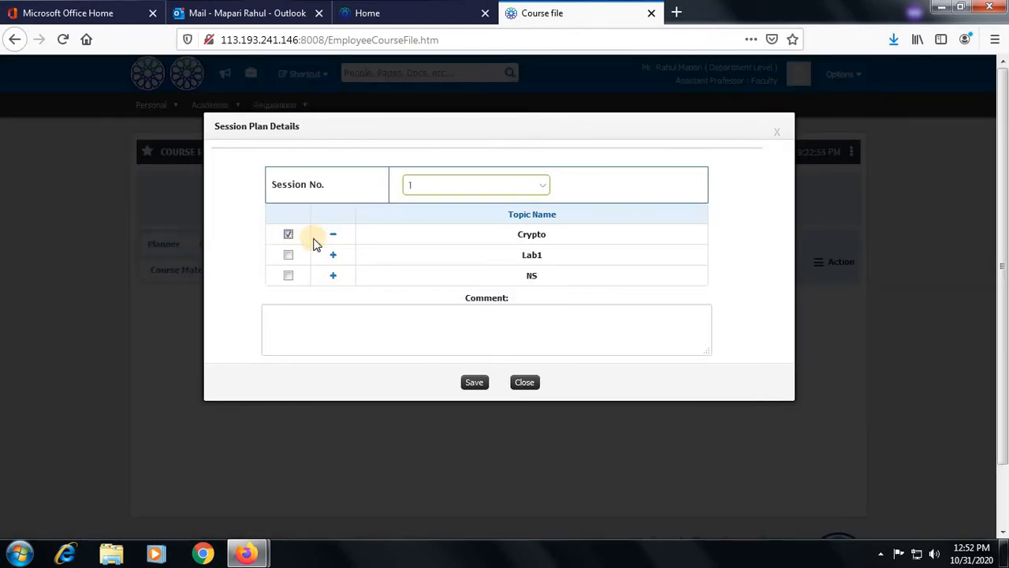
click(371, 320)
text(cryptography)
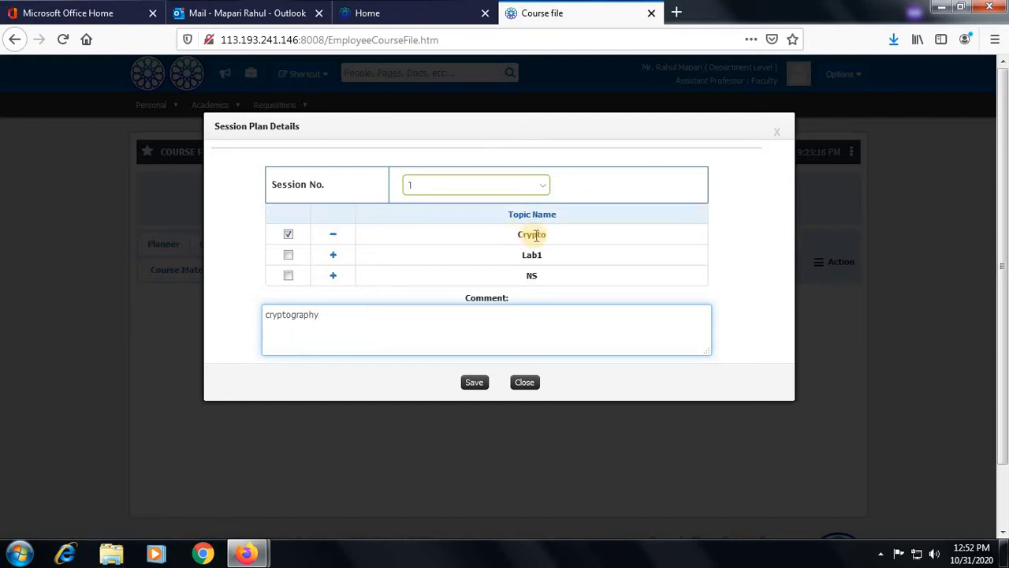
click(475, 384)
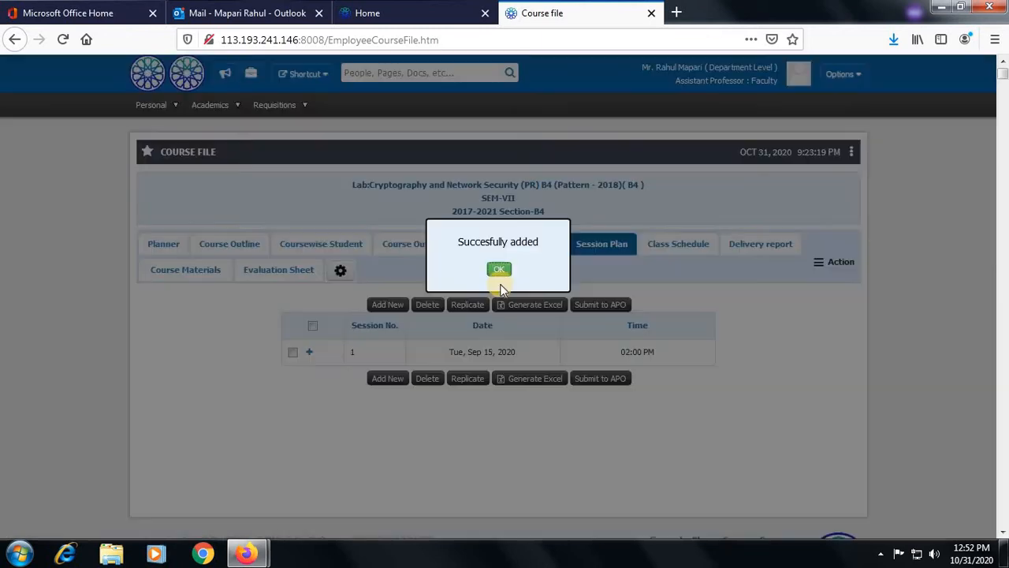
click(499, 270)
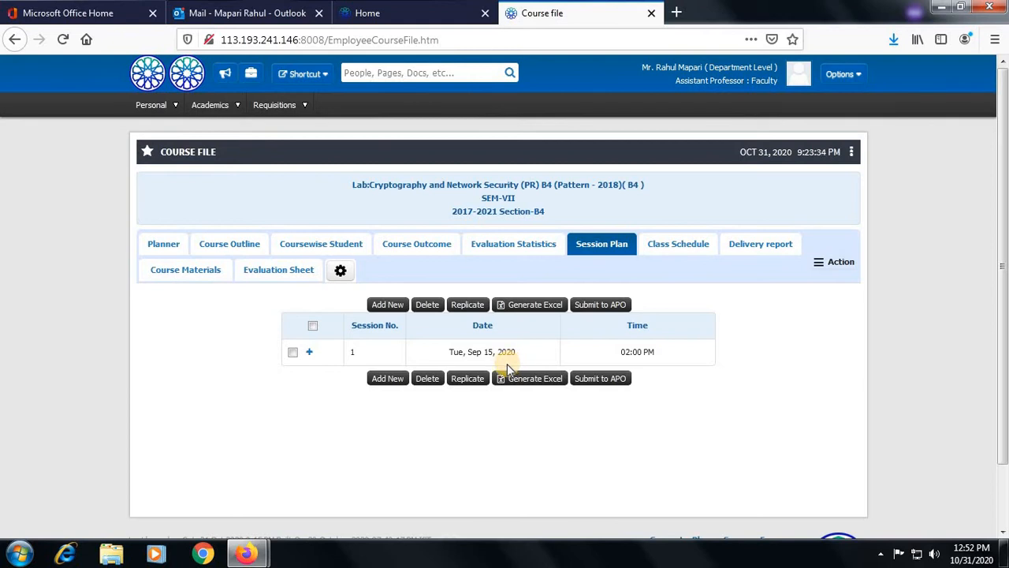
- Add session 2 to the session plan with only the intro subtopic of Lab1
click(387, 380)
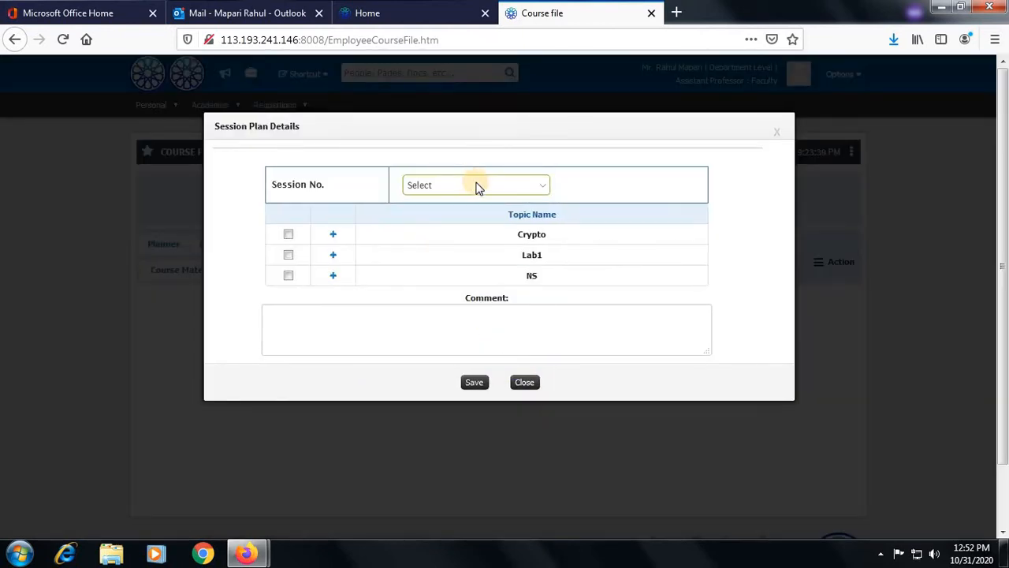
click(477, 186)
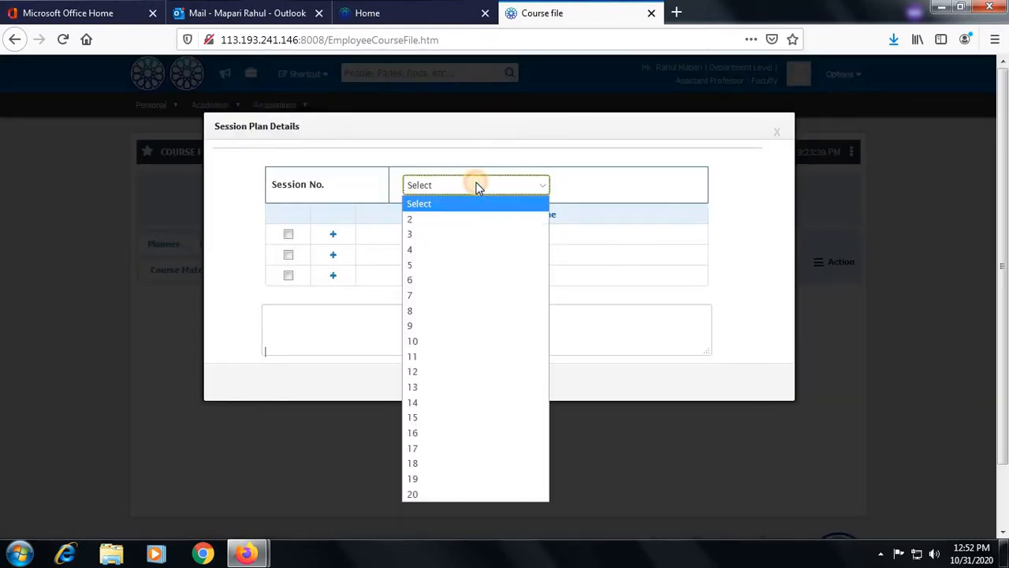
click(420, 220)
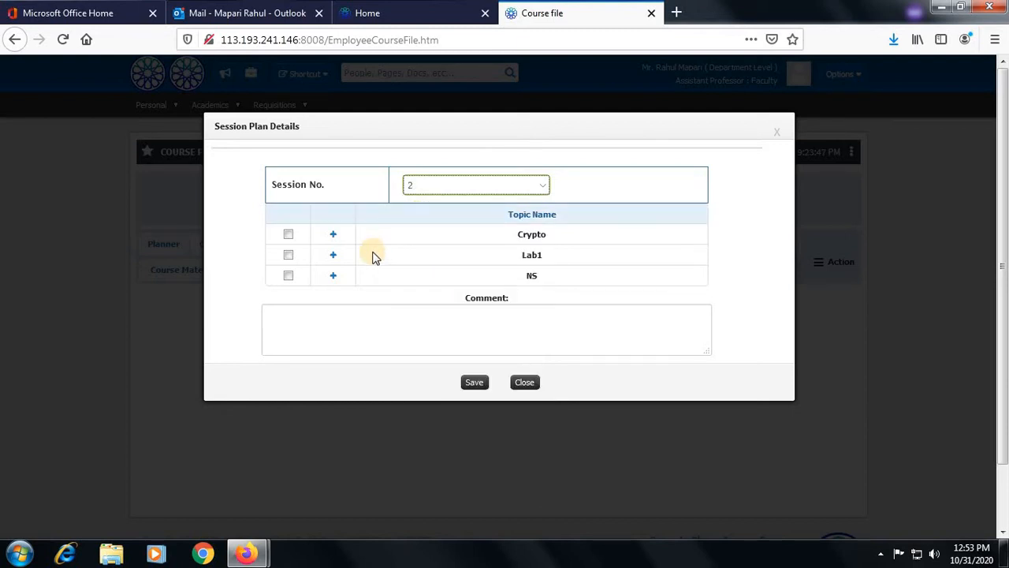
click(290, 258)
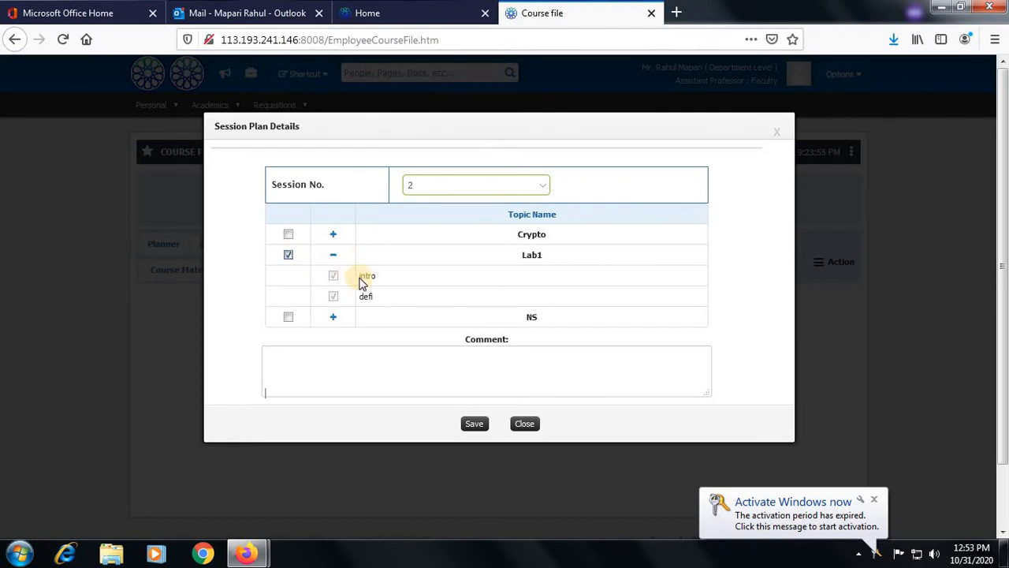
click(289, 258)
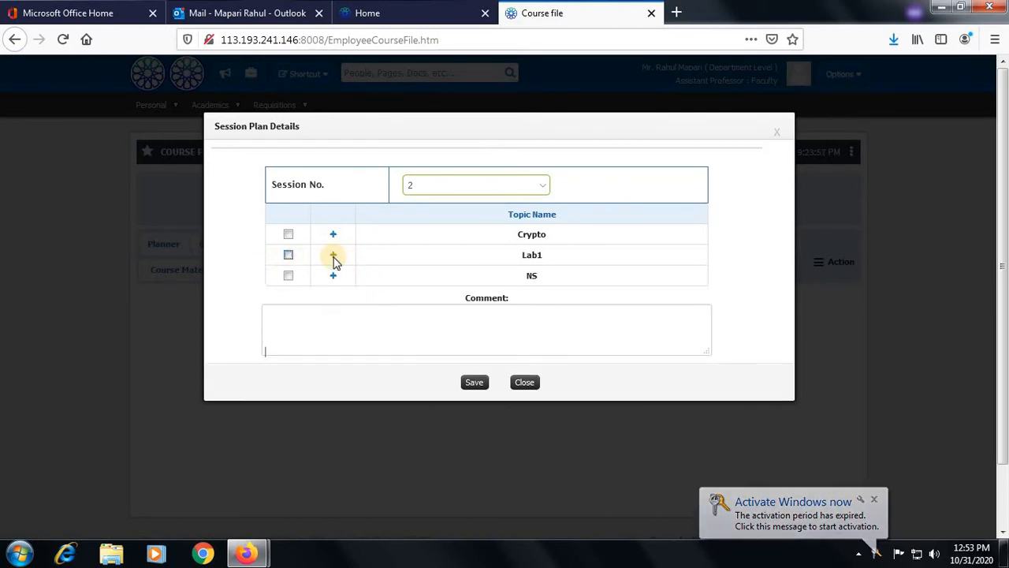
click(332, 257)
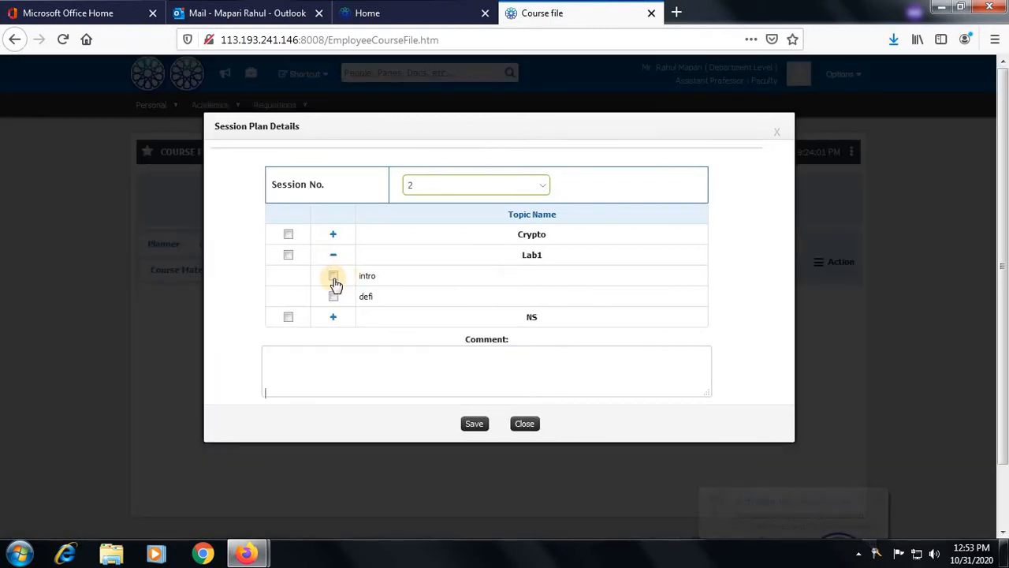
click(334, 277)
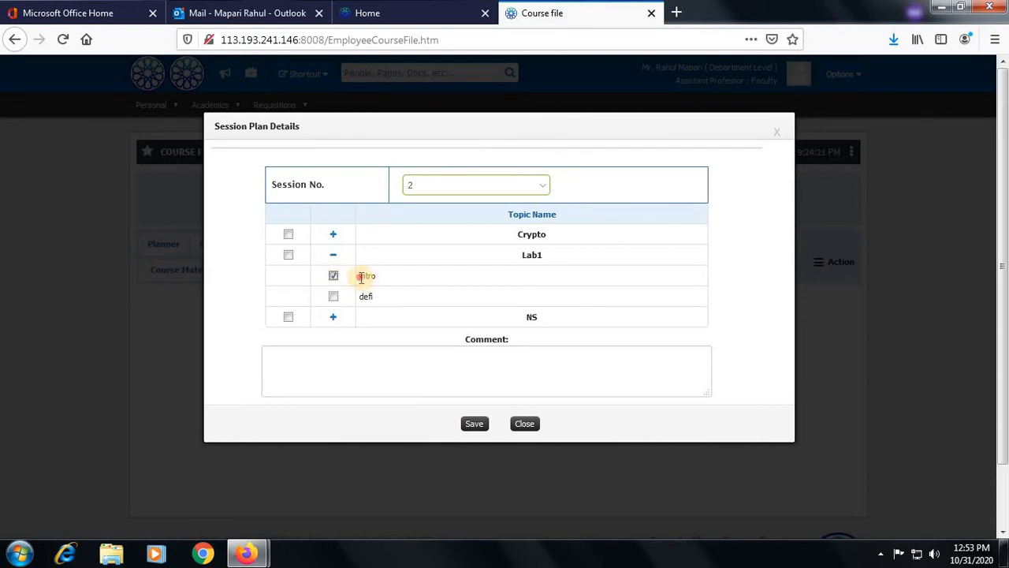
drag(361, 275, 399, 275)
click(474, 424)
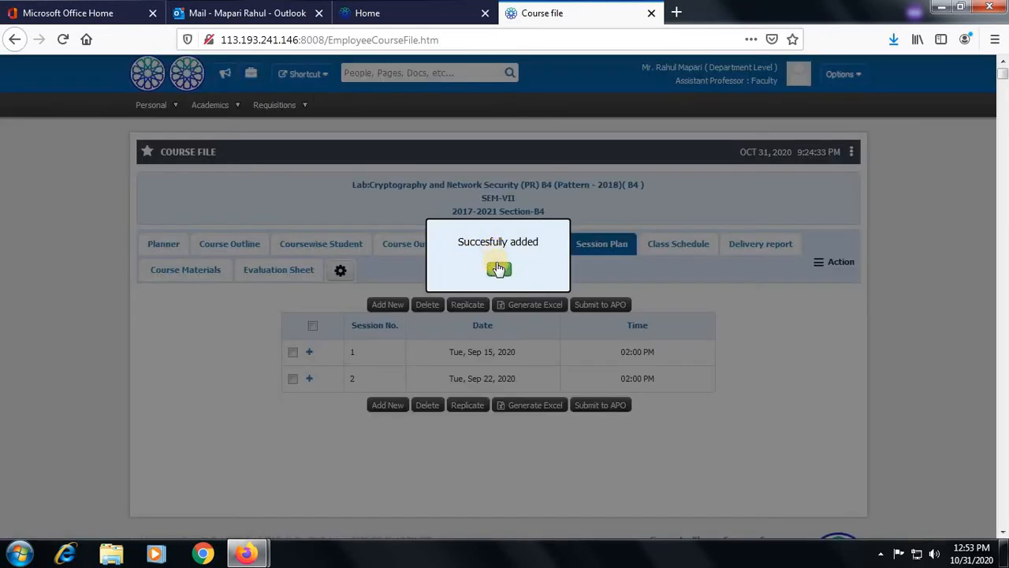
click(499, 269)
- Add session 3 to the session plan with only the defi subtopic of Lab1
click(384, 412)
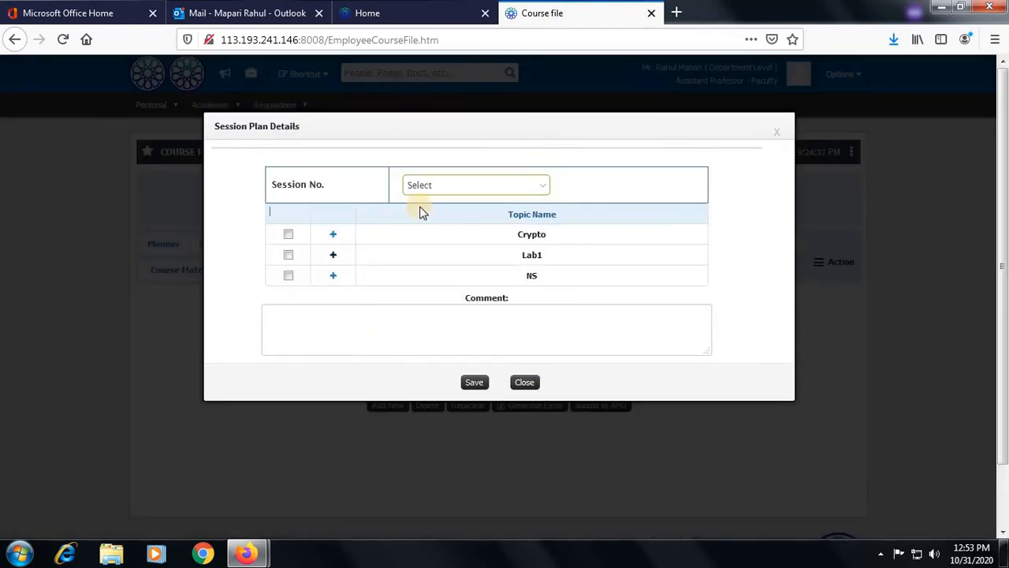
click(422, 188)
click(442, 214)
click(333, 255)
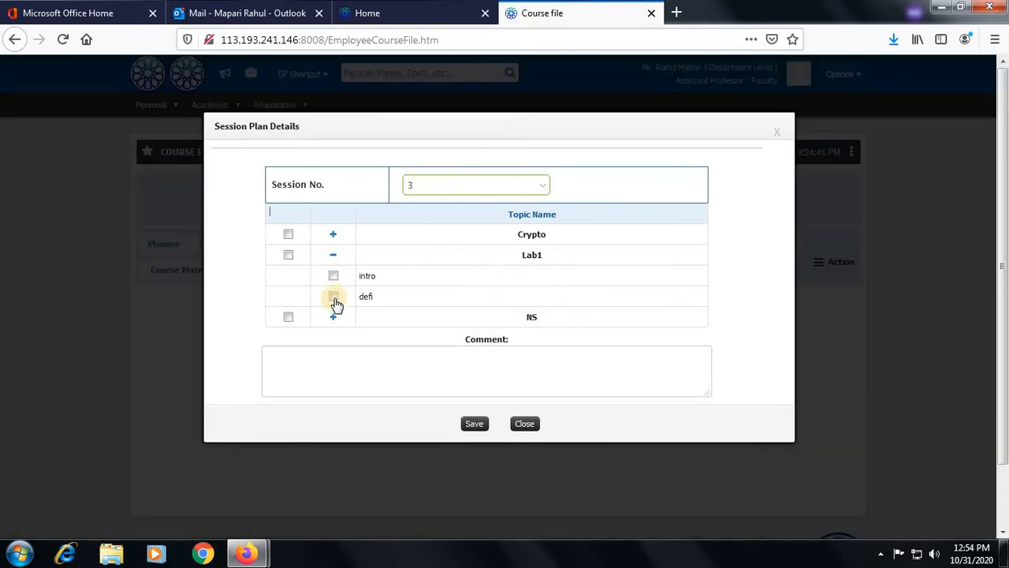
click(334, 298)
click(470, 425)
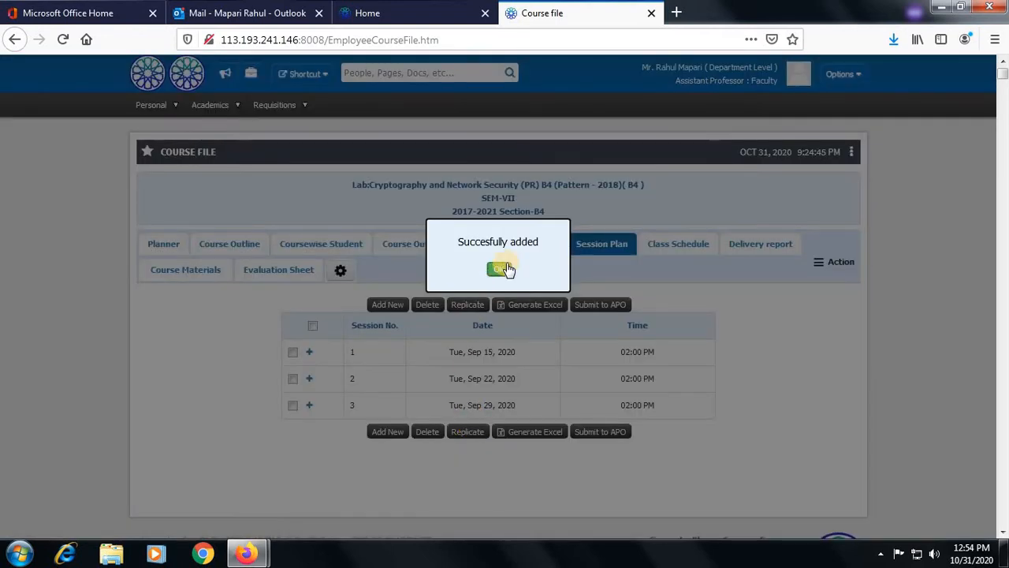
click(502, 269)
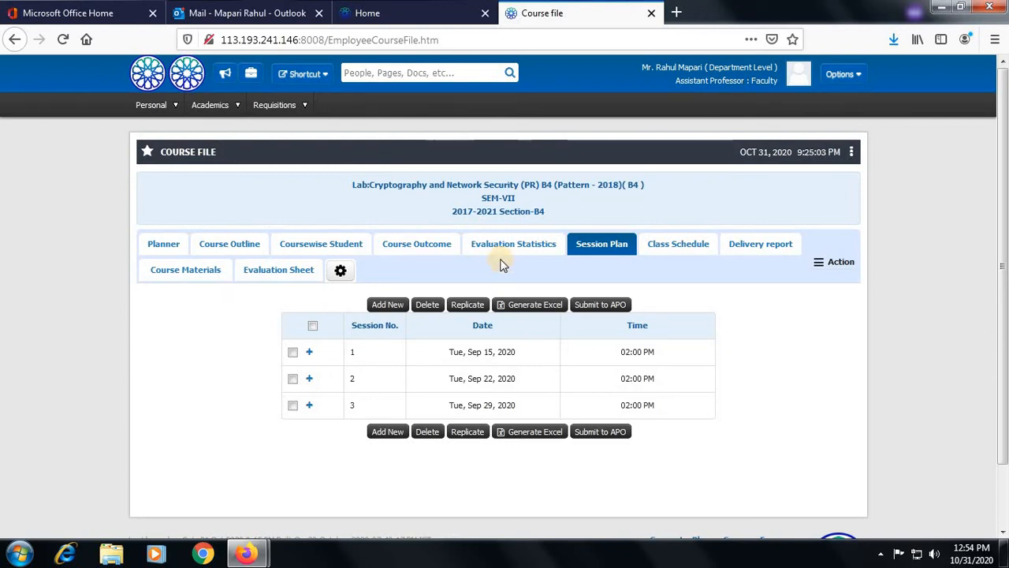
- Open the Scheduler and retrieve the schedule with the from date set to Aug 01, 2020
click(327, 74)
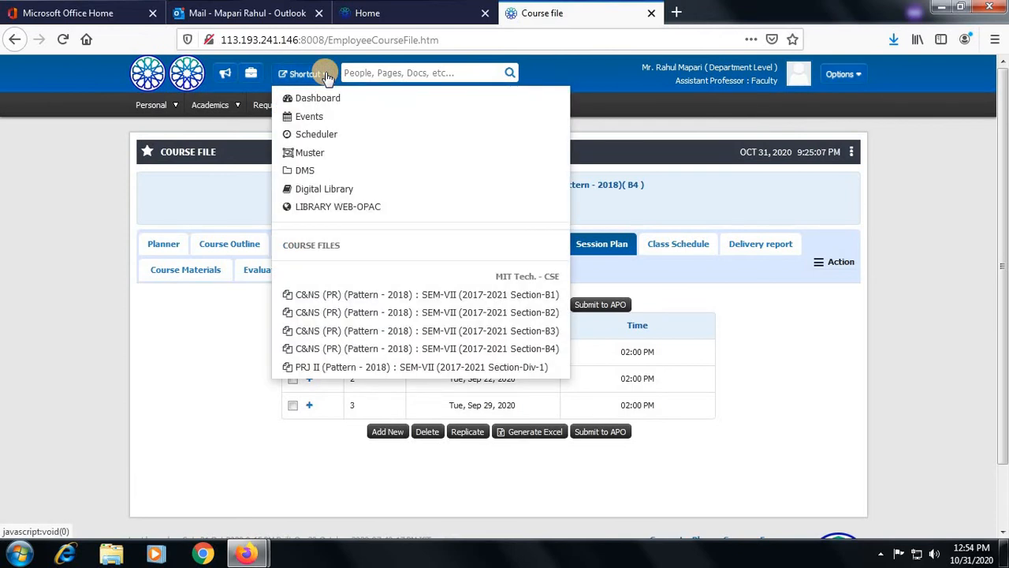
click(331, 136)
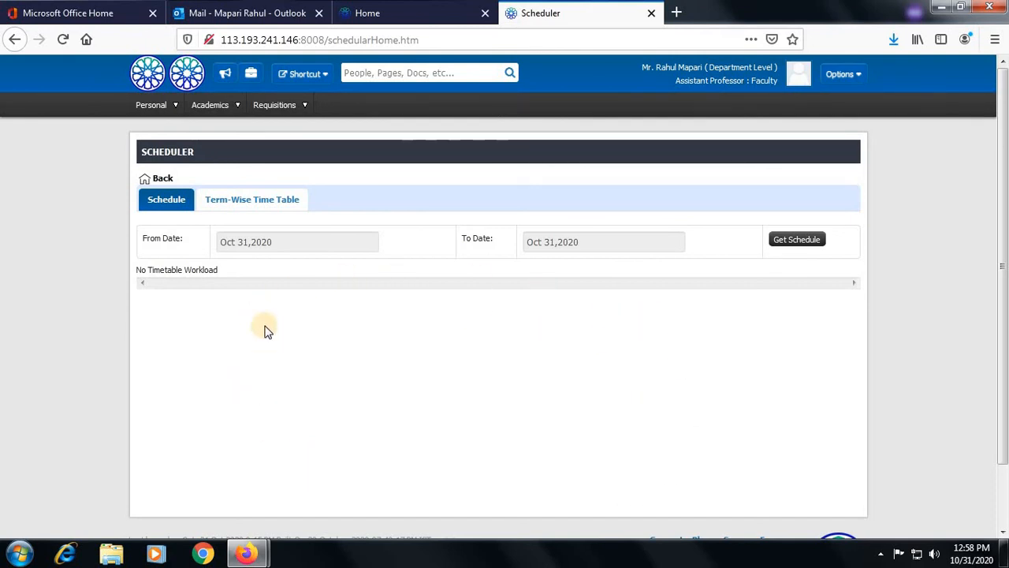
click(289, 249)
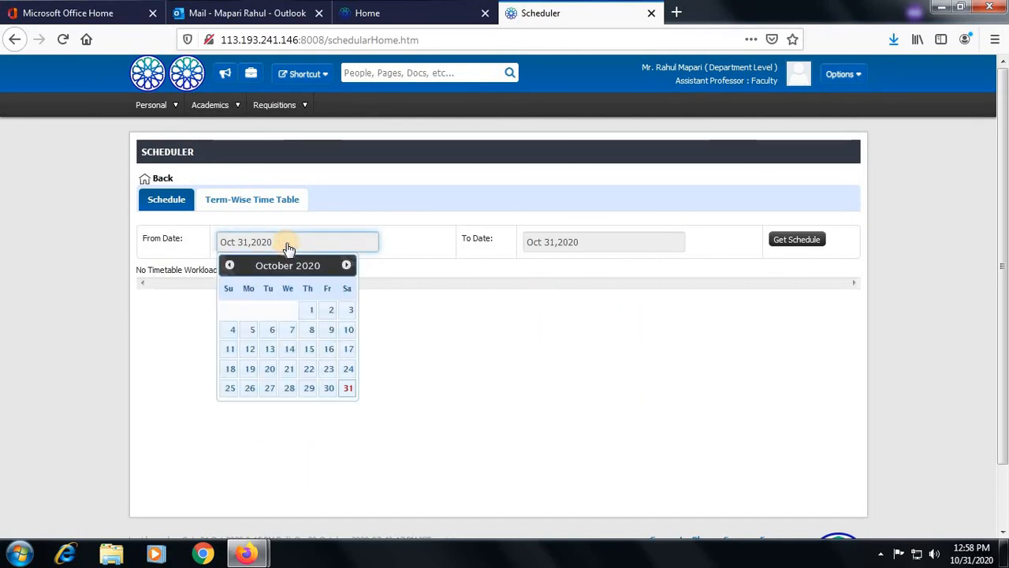
click(230, 265)
click(229, 265)
click(351, 309)
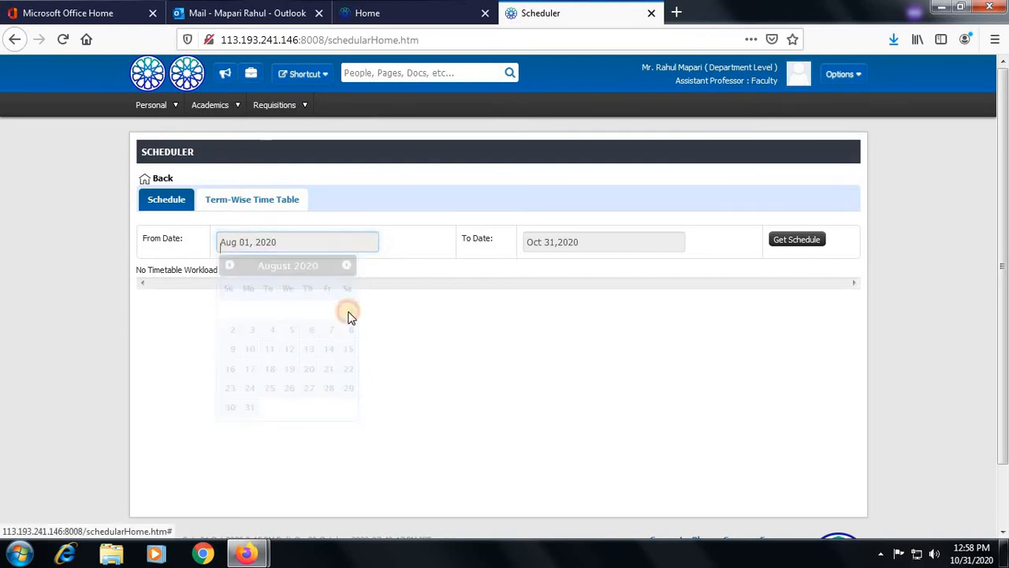
click(804, 240)
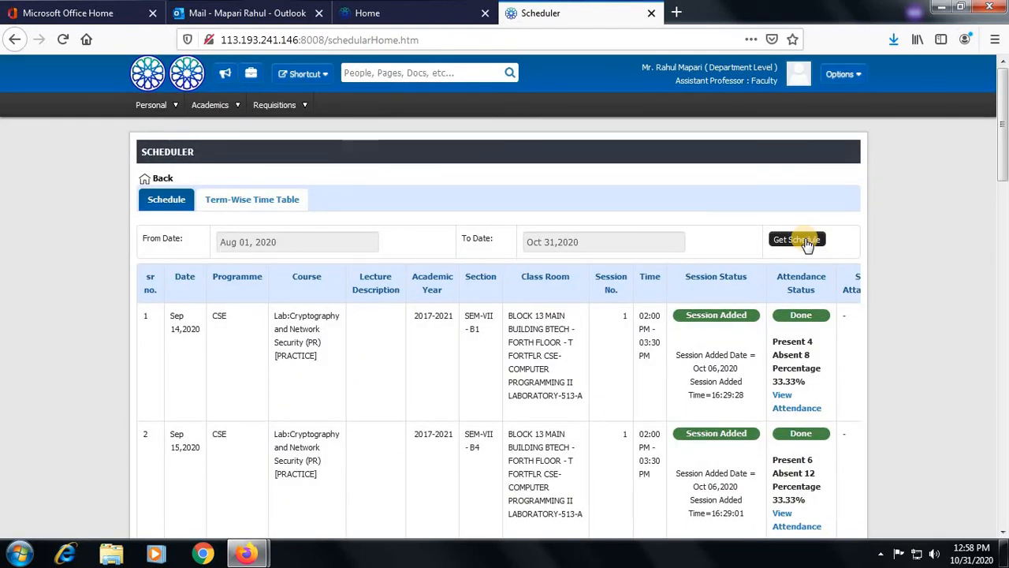
- Record the Oct 19, 2020 SEM-VII B1 lab session, session number 4, as conducted
scroll(735, 368, down, 5)
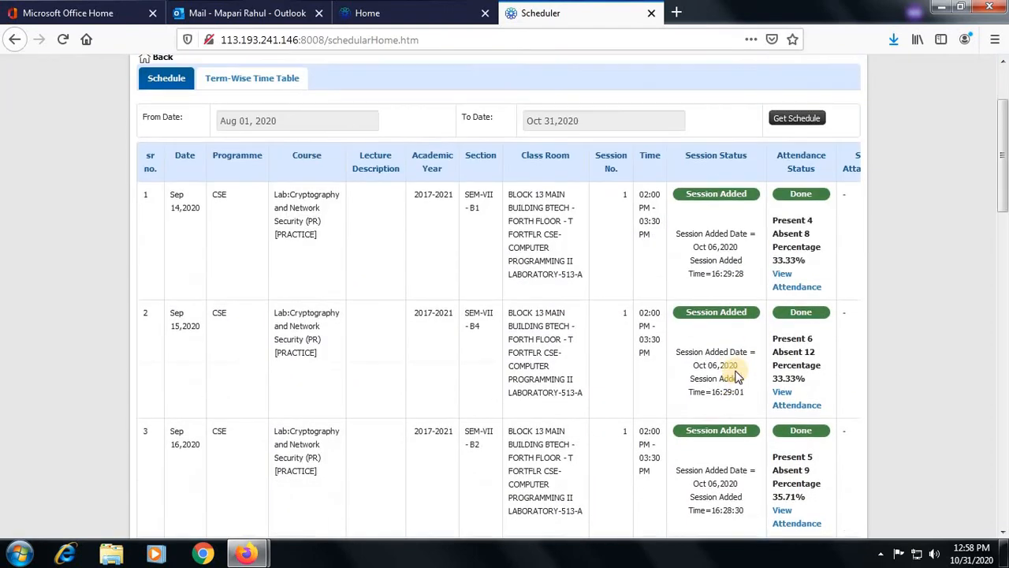
scroll(733, 367, down, 7)
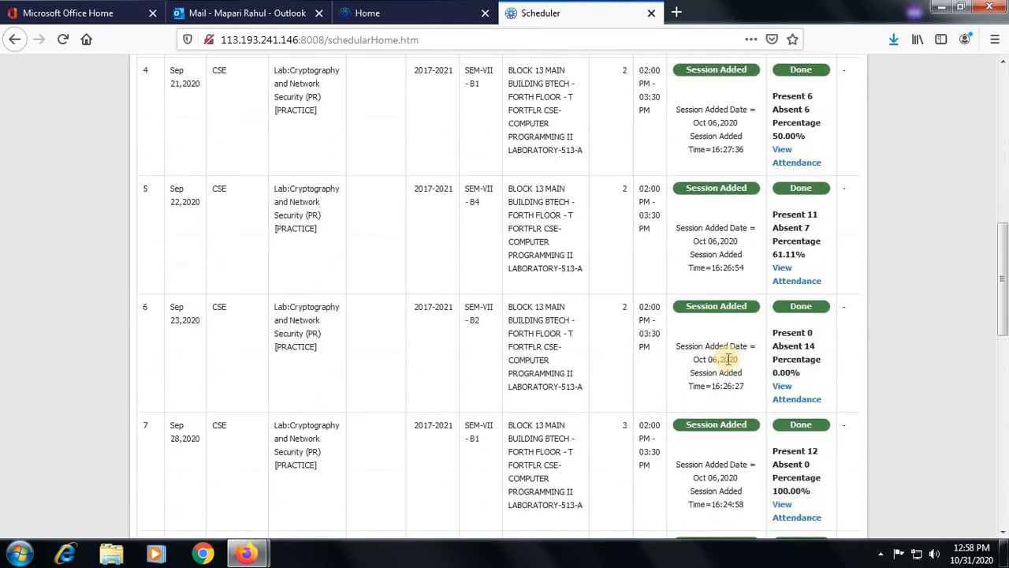
scroll(728, 361, down, 5)
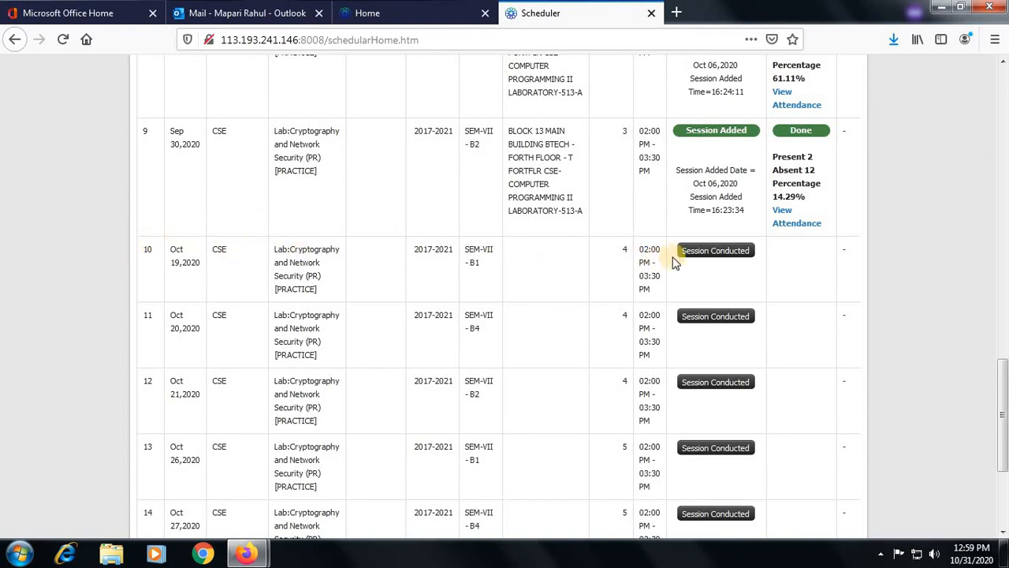
click(715, 251)
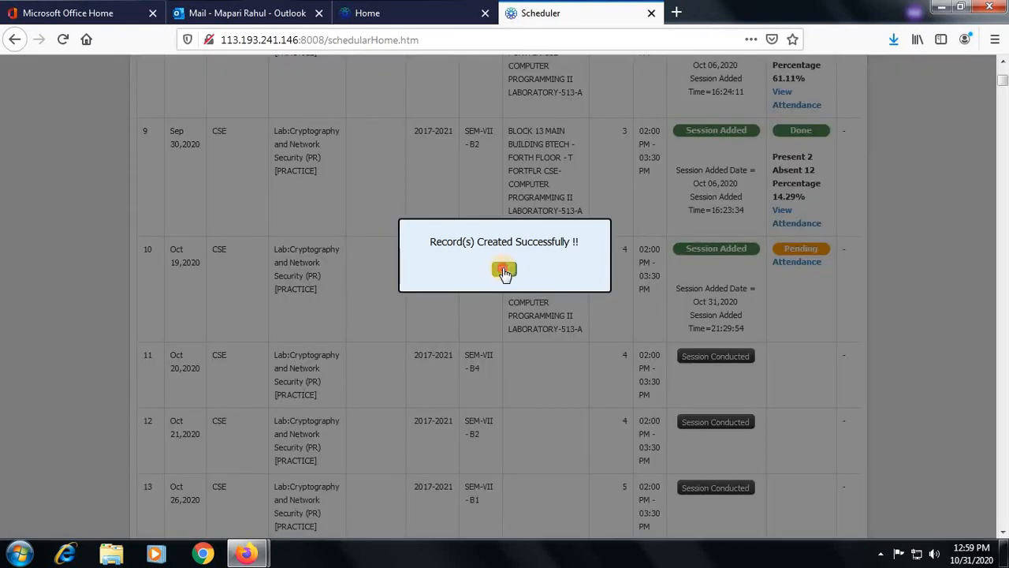
click(504, 270)
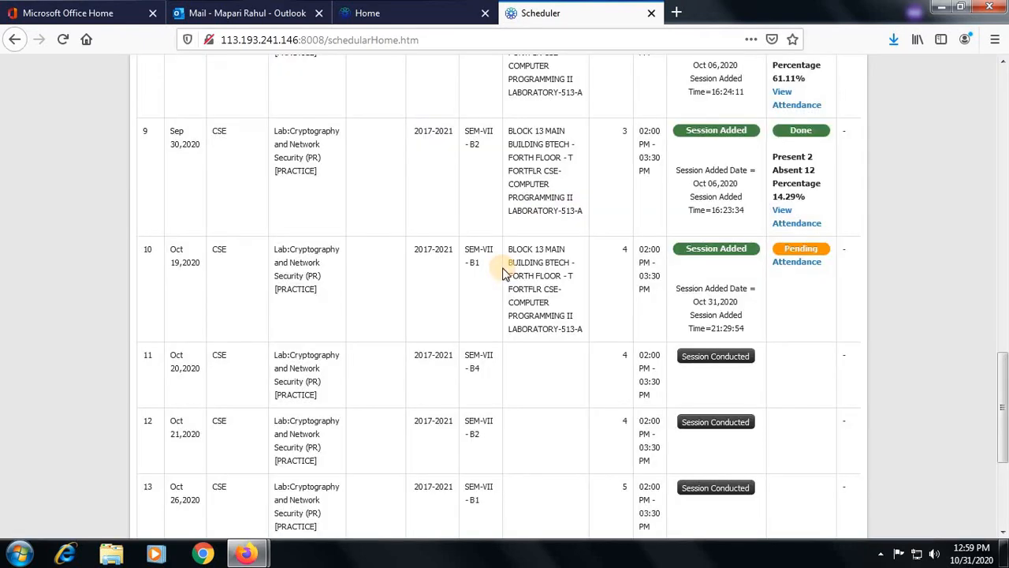
- Open attendance marking for the Oct 19, 2020 SEM-VII B1 lab session and choose to take it by roll number
click(800, 264)
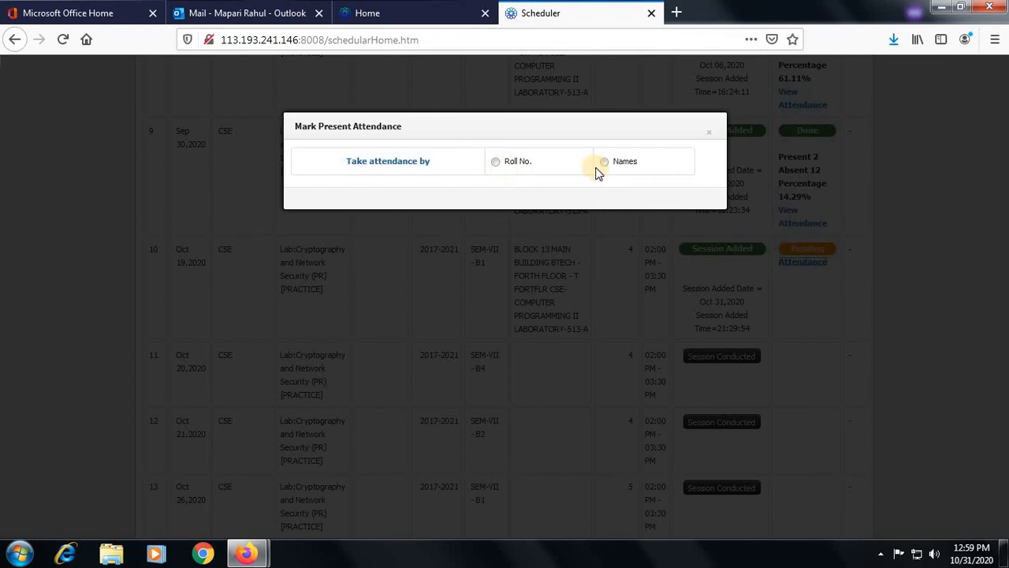
click(496, 163)
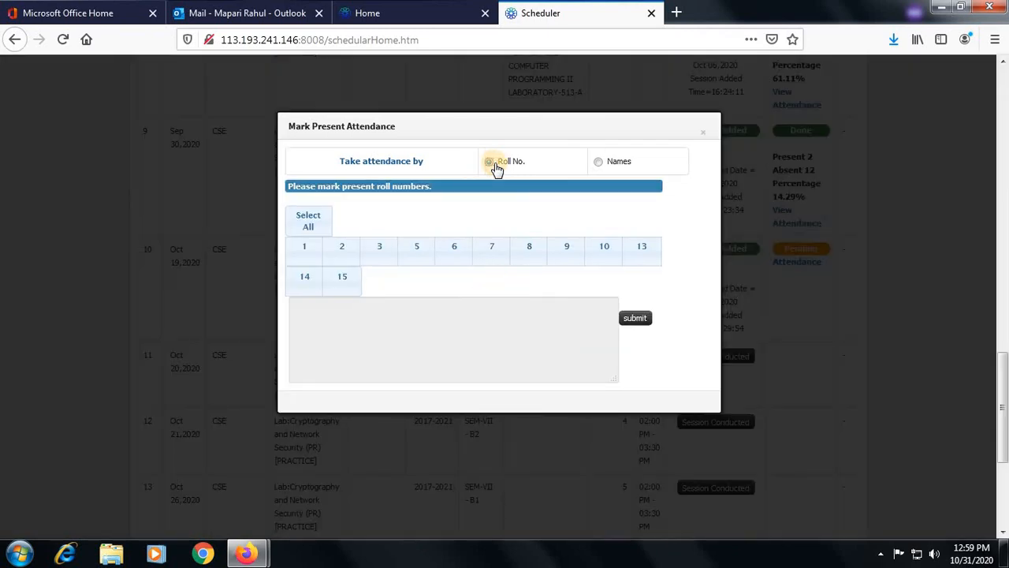
- Mark roll numbers 1, 3, 6, 8, 9 and 10 individually as present
click(315, 261)
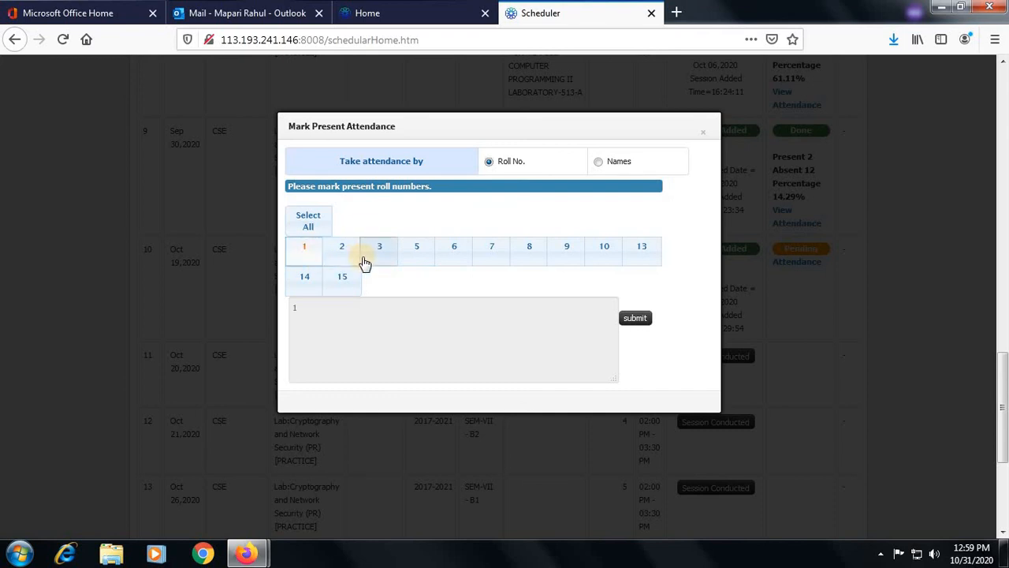
click(380, 260)
click(461, 259)
click(541, 260)
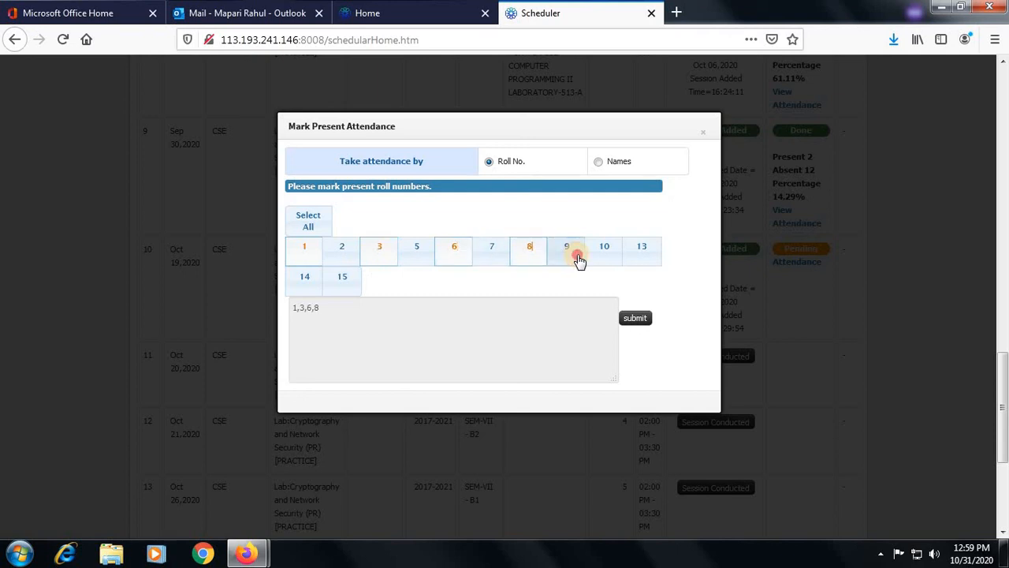
click(577, 261)
click(600, 260)
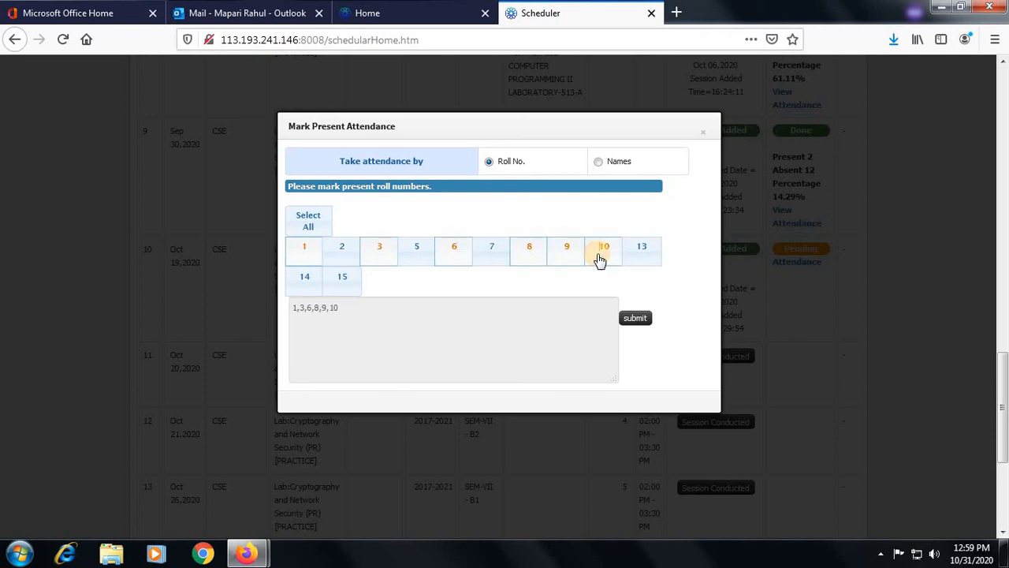
- Mark every roll number except 8 as present for the Oct 19, 2020 B1 session and submit the attendance
click(310, 227)
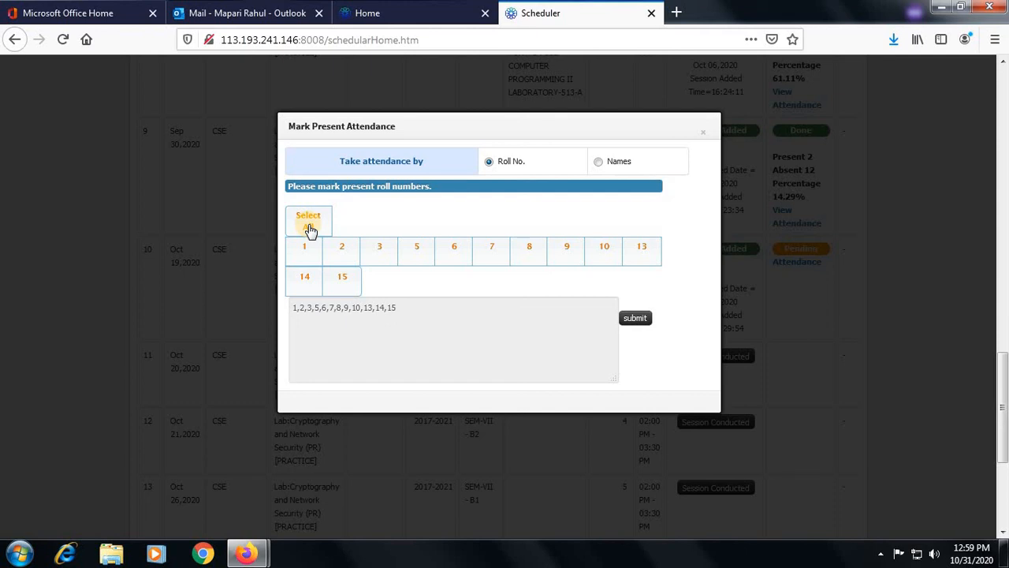
click(310, 227)
click(309, 226)
click(530, 254)
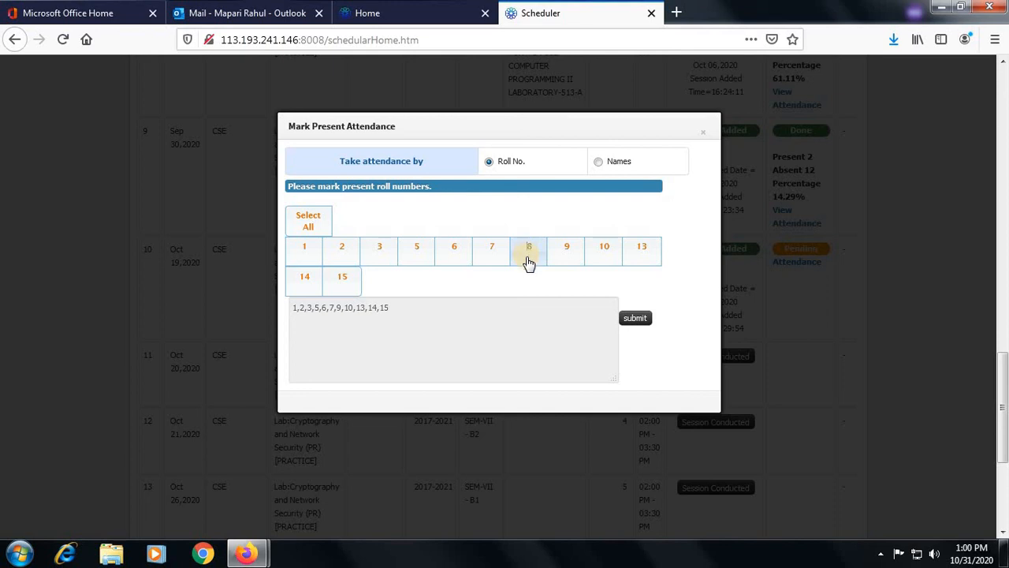
click(637, 319)
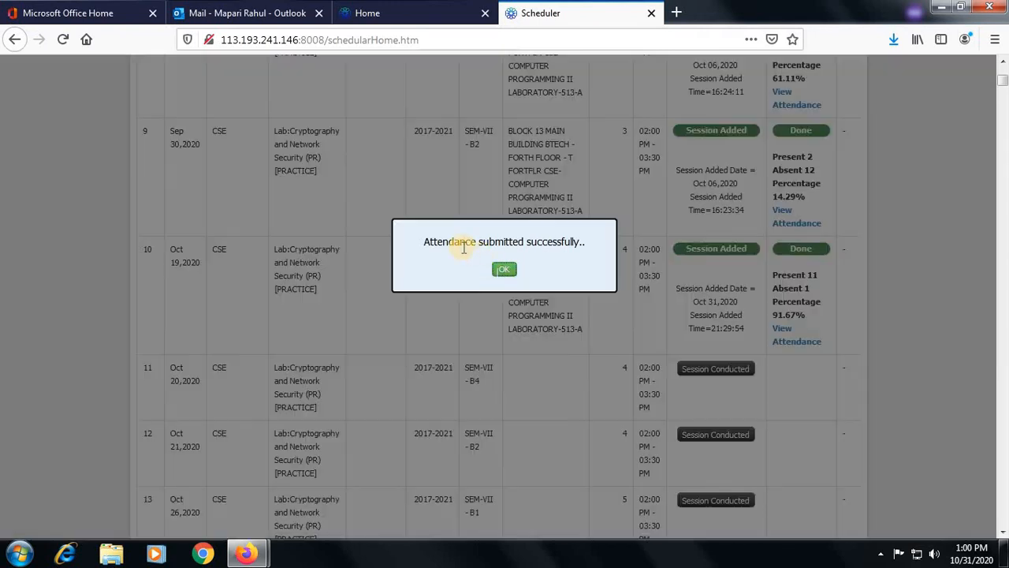
click(504, 270)
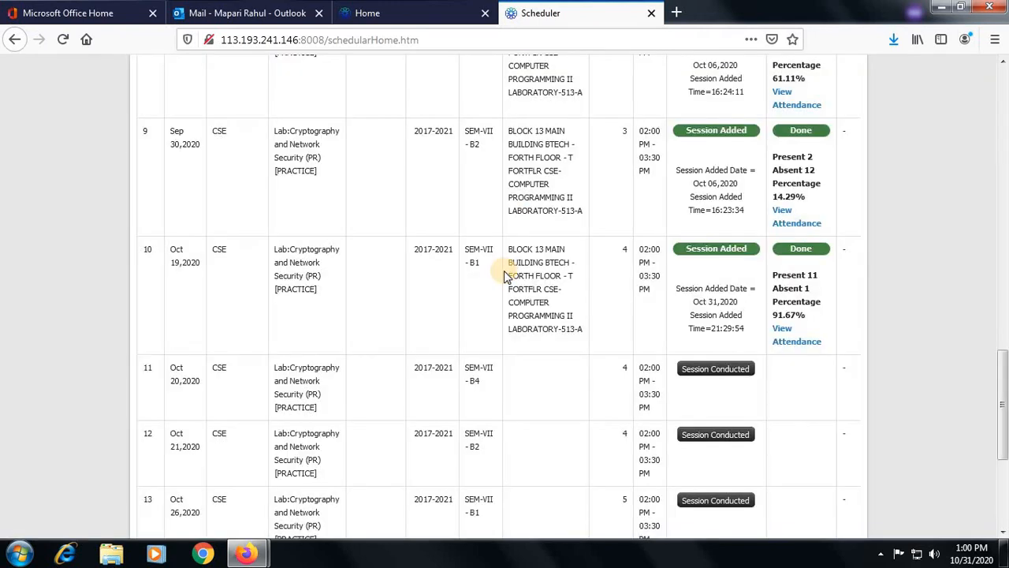